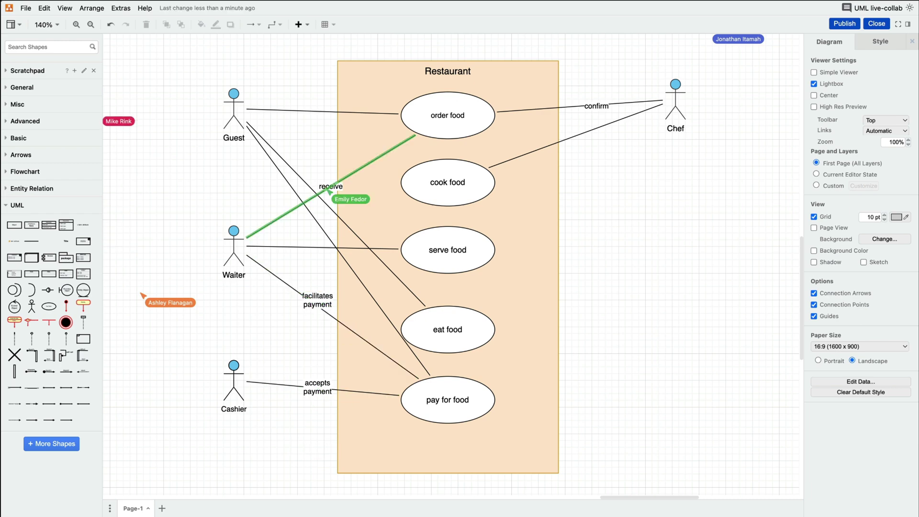
# Step: Zoom the Restaurant diagram out from 140% to 120% and show the + Insert element list
pyautogui.hotkey('ctrl', '-')
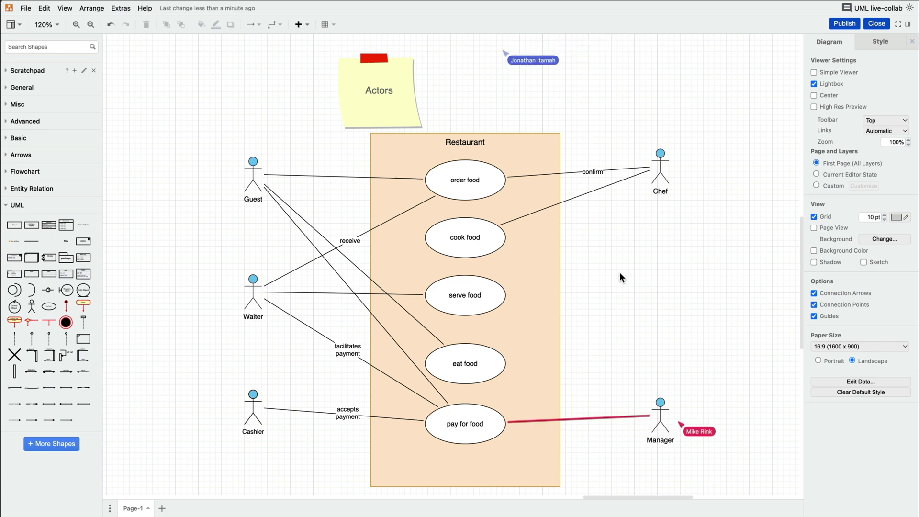
pyautogui.click(299, 24)
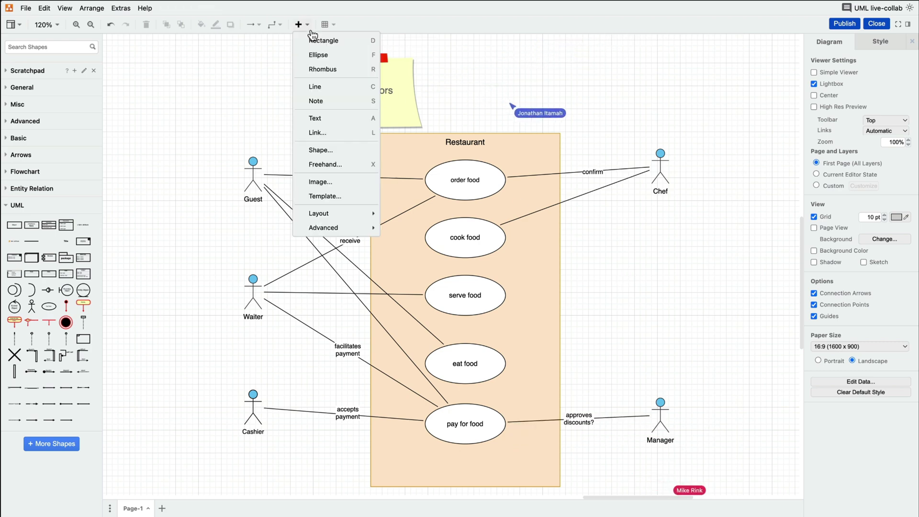
# Step: Sketch a freehand circle around the Manager actor and a question mark above it
pyautogui.click(347, 169)
pyautogui.moveTo(650, 378)
pyautogui.mouseDown()
pyautogui.moveTo(707, 431)
pyautogui.moveTo(651, 375)
pyautogui.mouseUp()
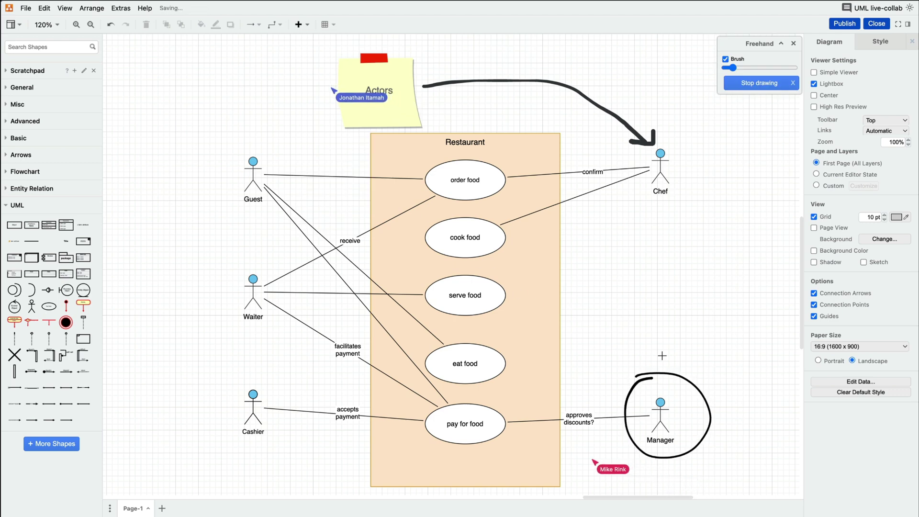
pyautogui.moveTo(666, 338); pyautogui.dragTo(675, 352)
pyautogui.click(675, 358)
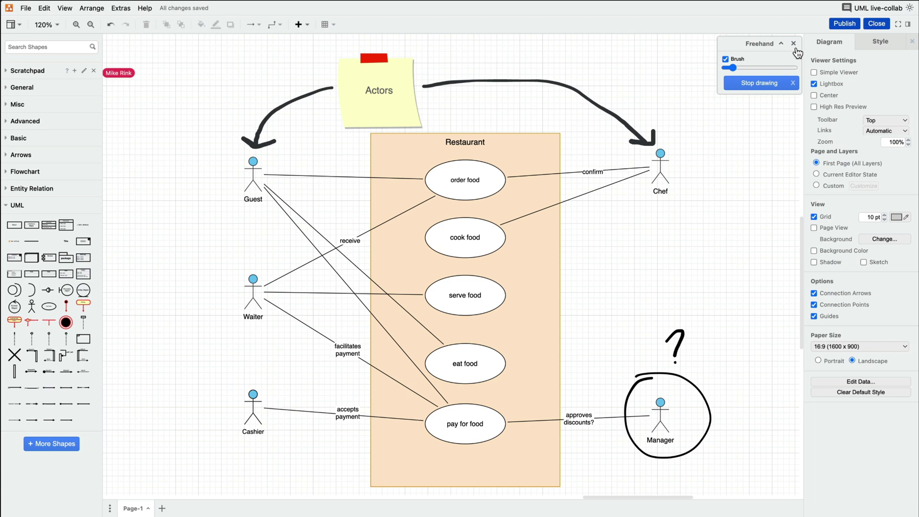
pyautogui.click(27, 8)
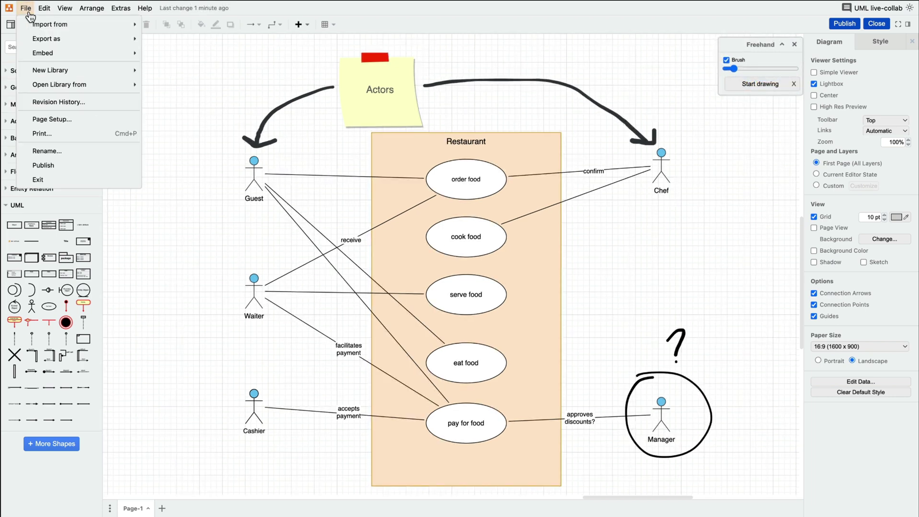
pyautogui.click(96, 102)
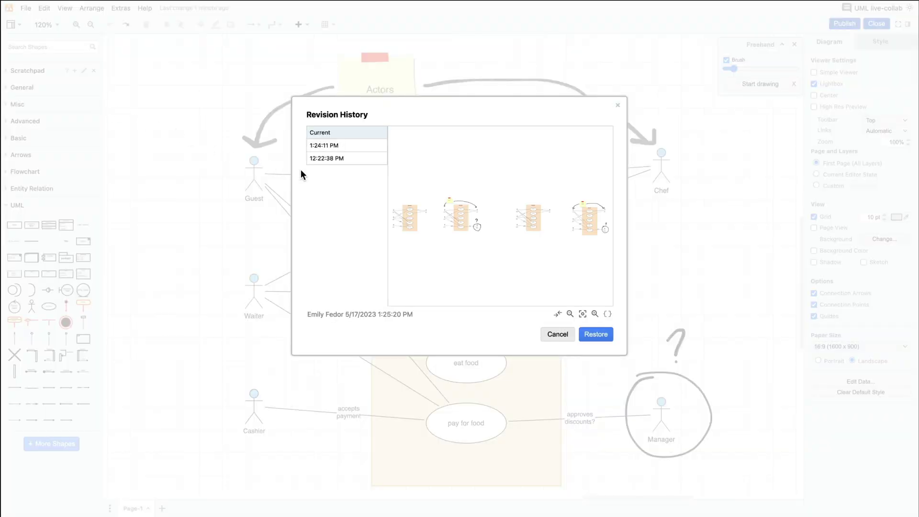
pyautogui.click(368, 147)
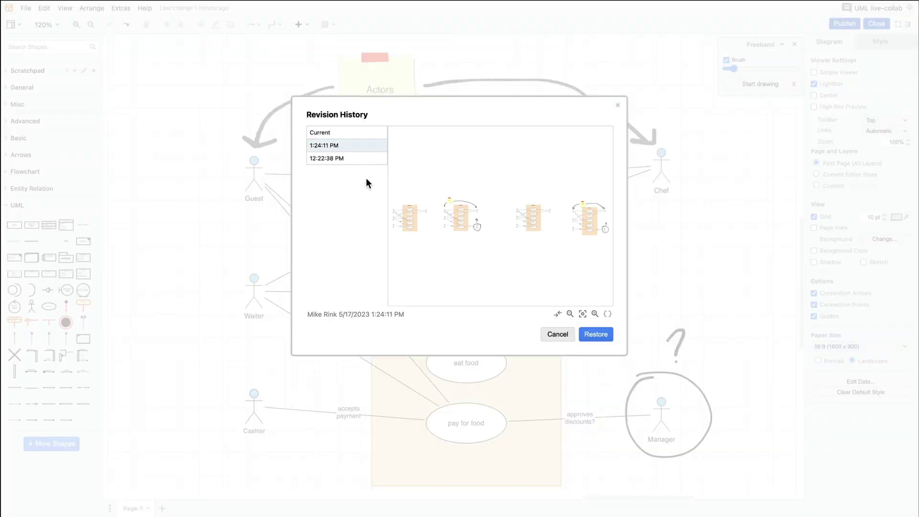
pyautogui.click(366, 159)
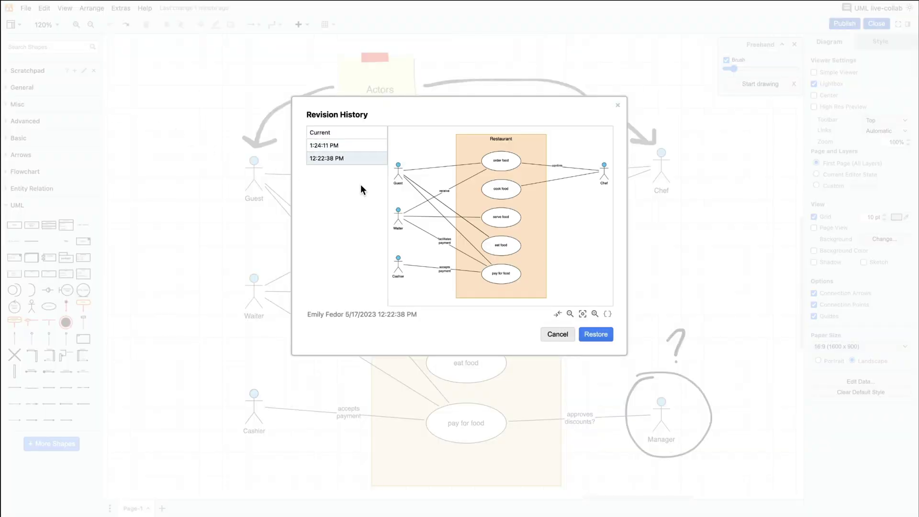
pyautogui.click(602, 335)
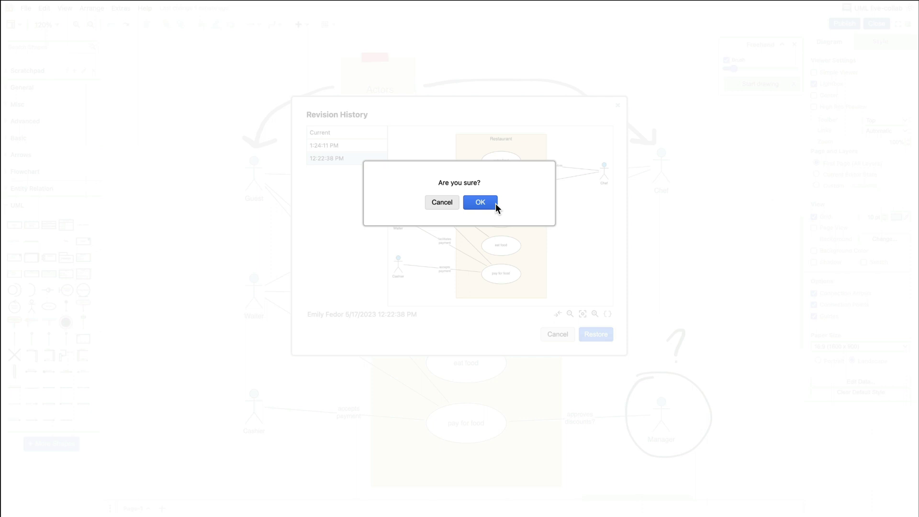
pyautogui.click(448, 203)
# Step: Close revision history without restoring any revision and bring up the File menu
pyautogui.click(556, 335)
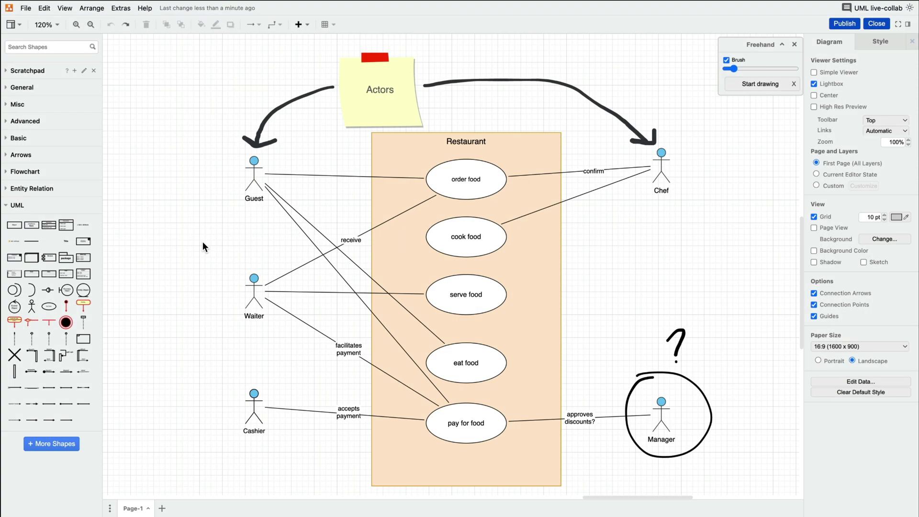
pyautogui.click(27, 11)
pyautogui.moveTo(46, 39)
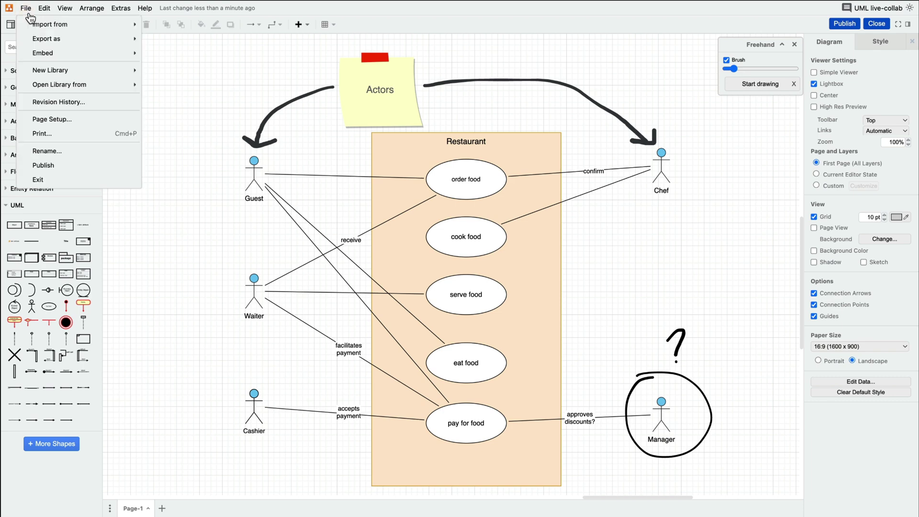